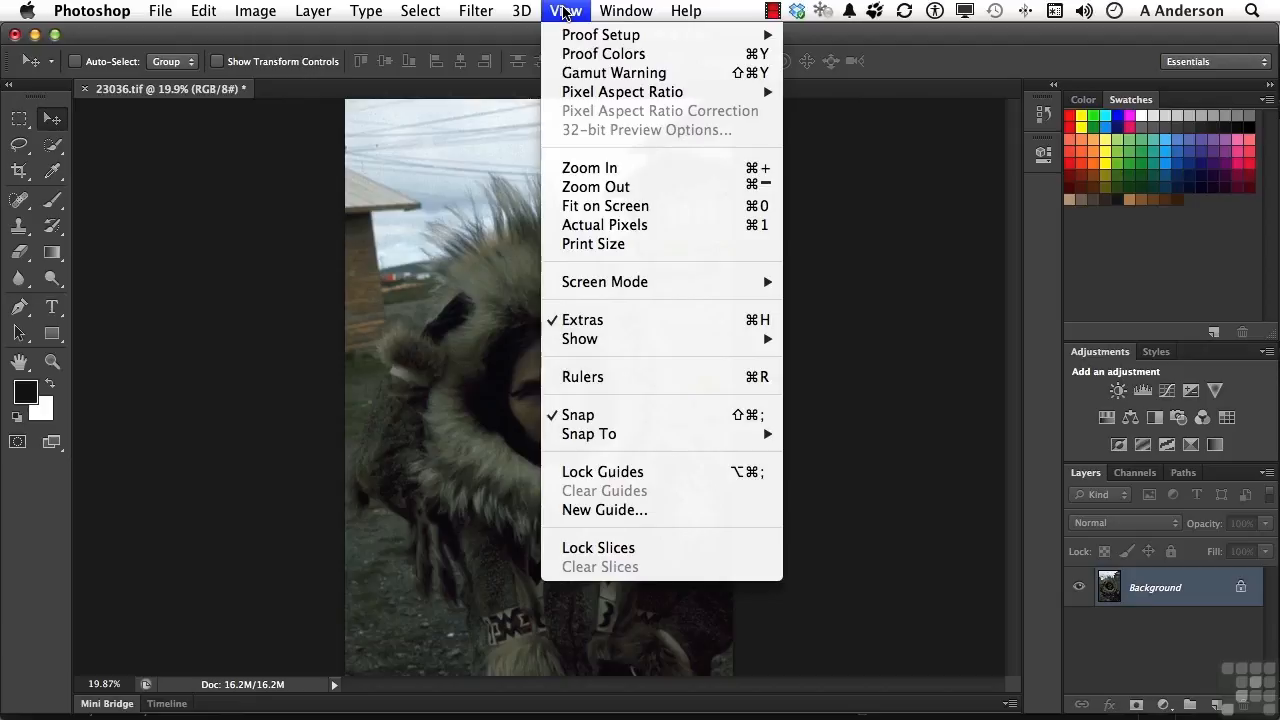
{"action": "mouse_move", "coordinate": [403, 12]}
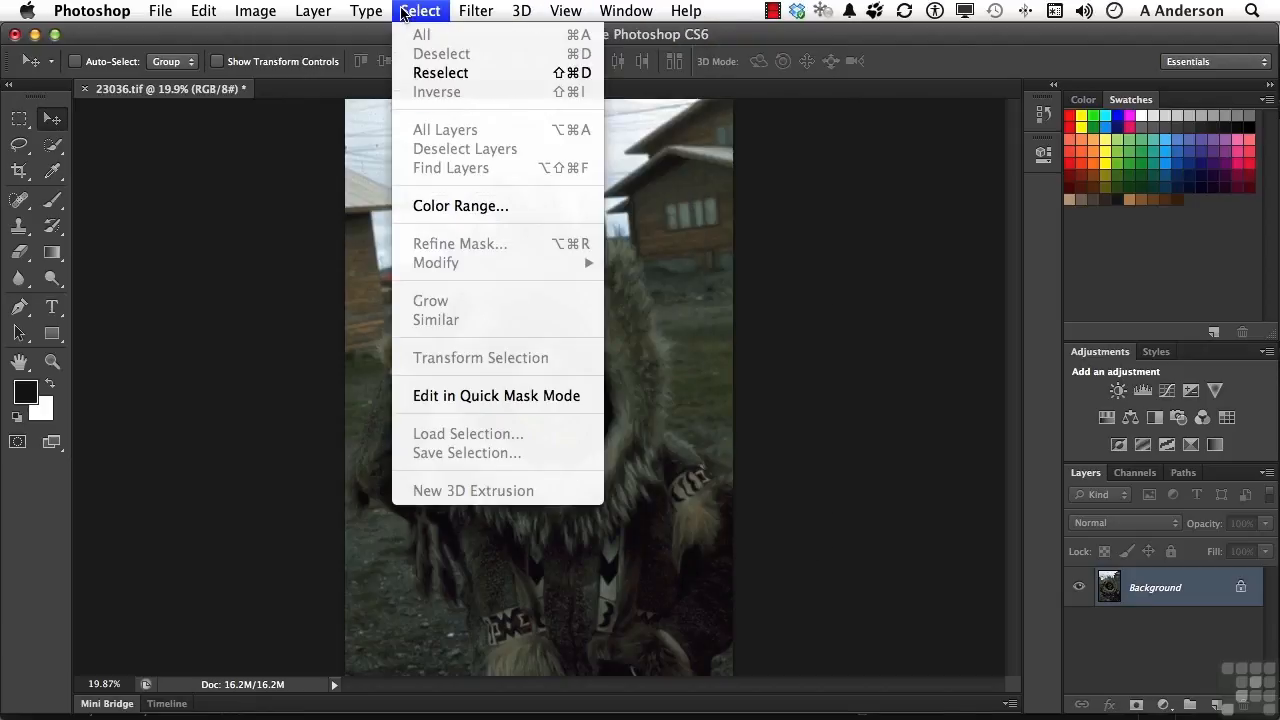
{"action": "left_click", "coordinate": [300, 10]}
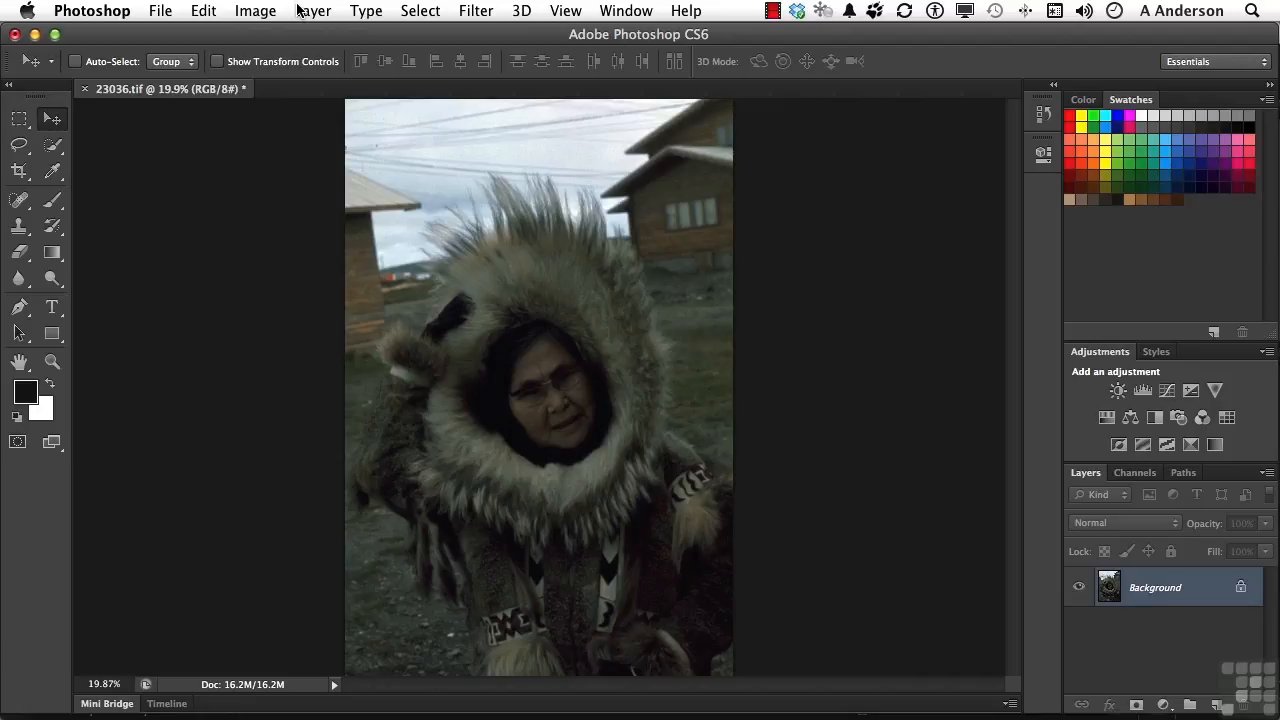
Open the menu customization settings and review the menu types available, keeping Application Menus selected
{"action": "left_click", "coordinate": [201, 12]}
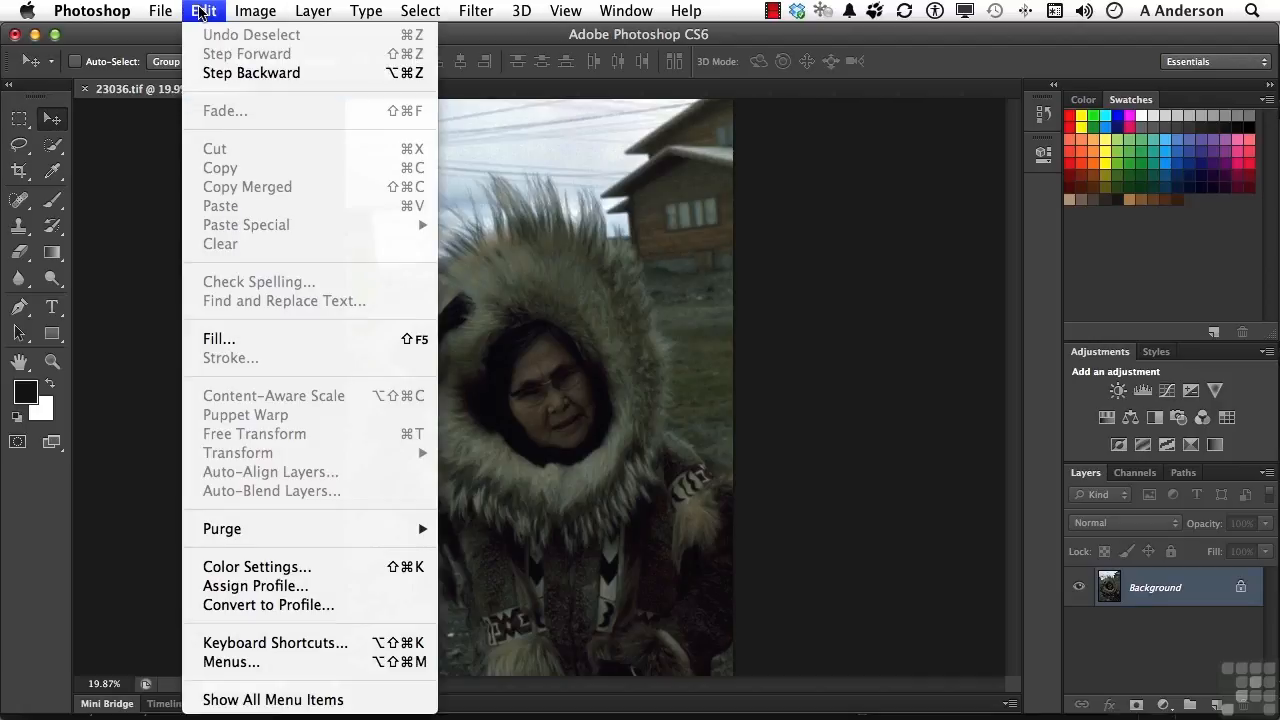
{"action": "left_click", "coordinate": [229, 664]}
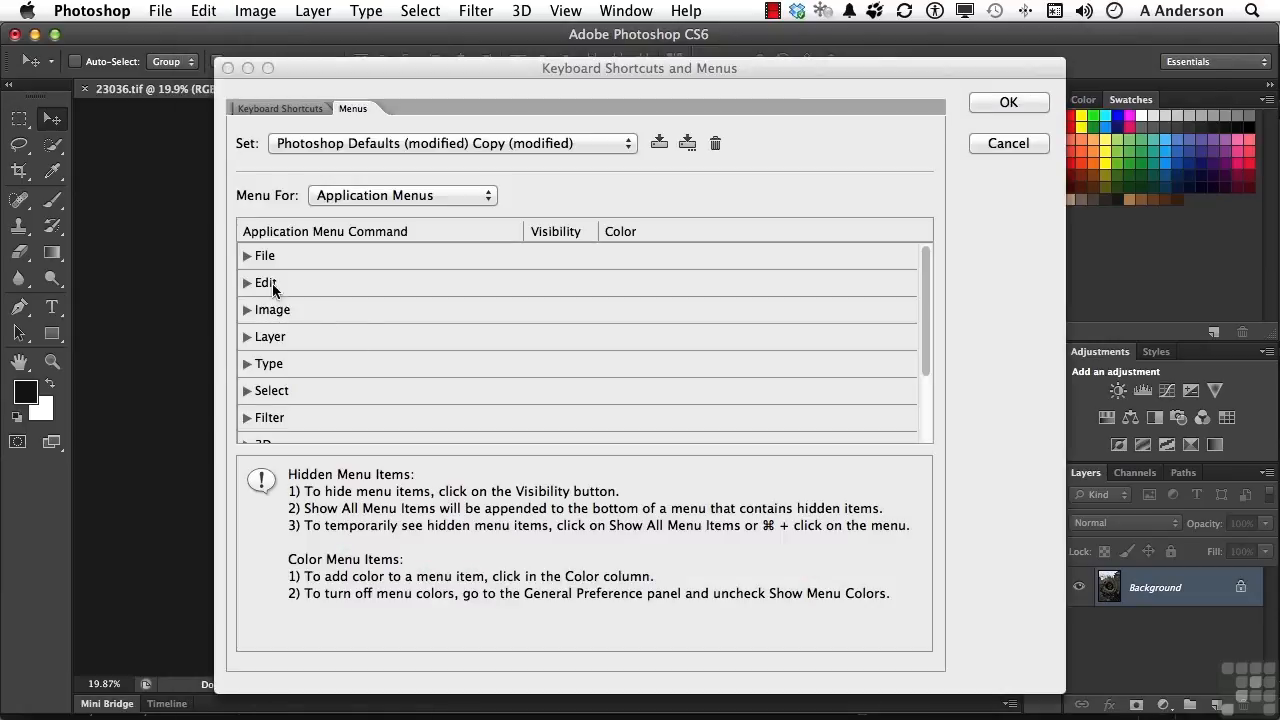
{"action": "left_click", "coordinate": [247, 256]}
{"action": "left_click", "coordinate": [247, 256]}
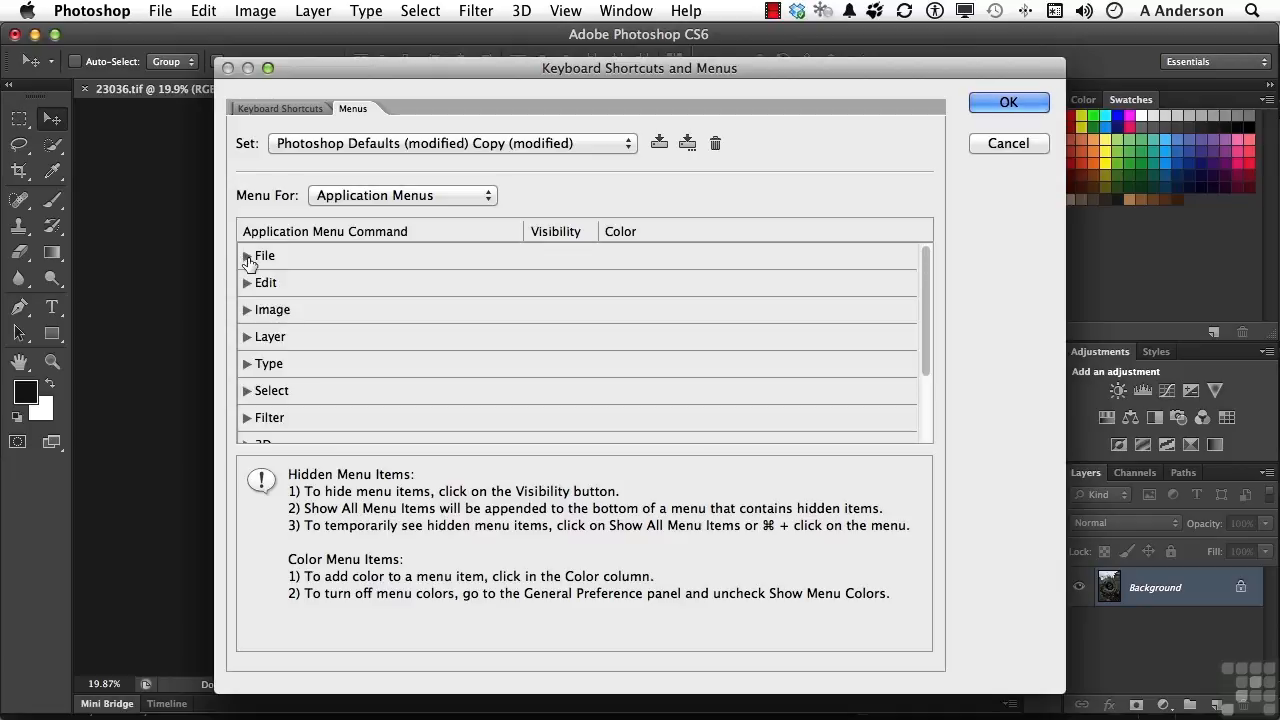
{"action": "left_click", "coordinate": [347, 199]}
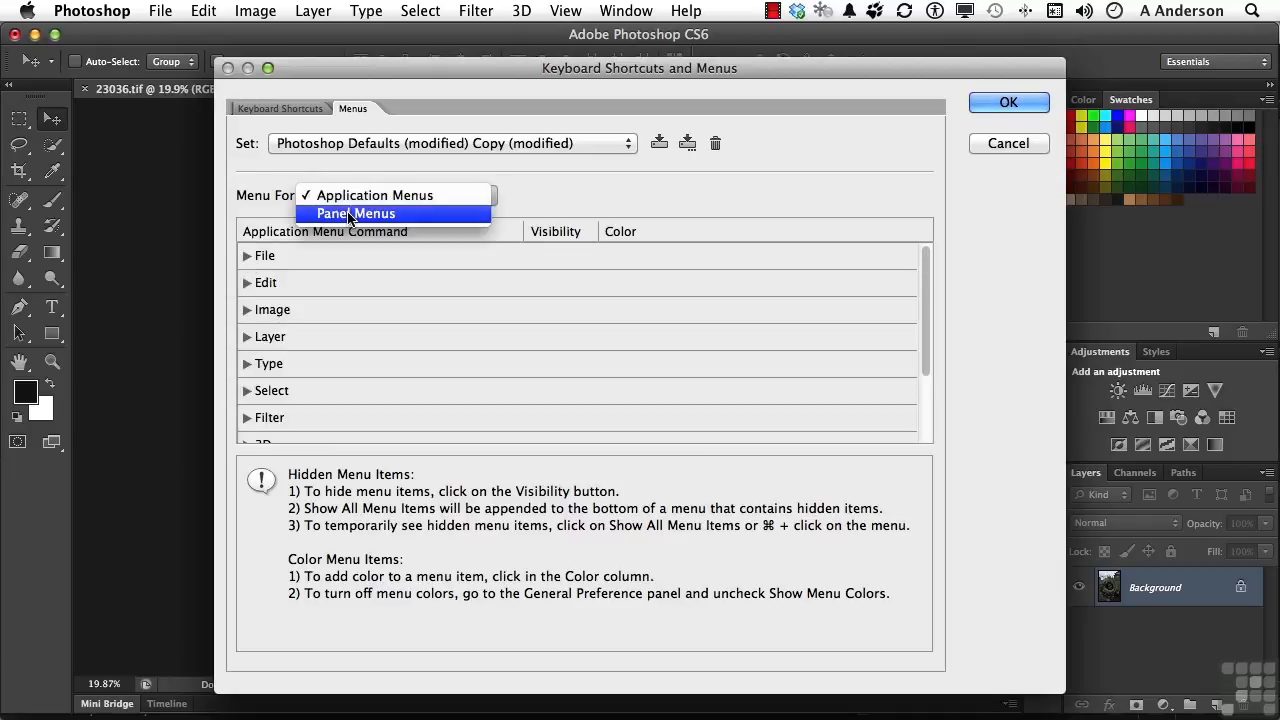
{"action": "left_click", "coordinate": [386, 325]}
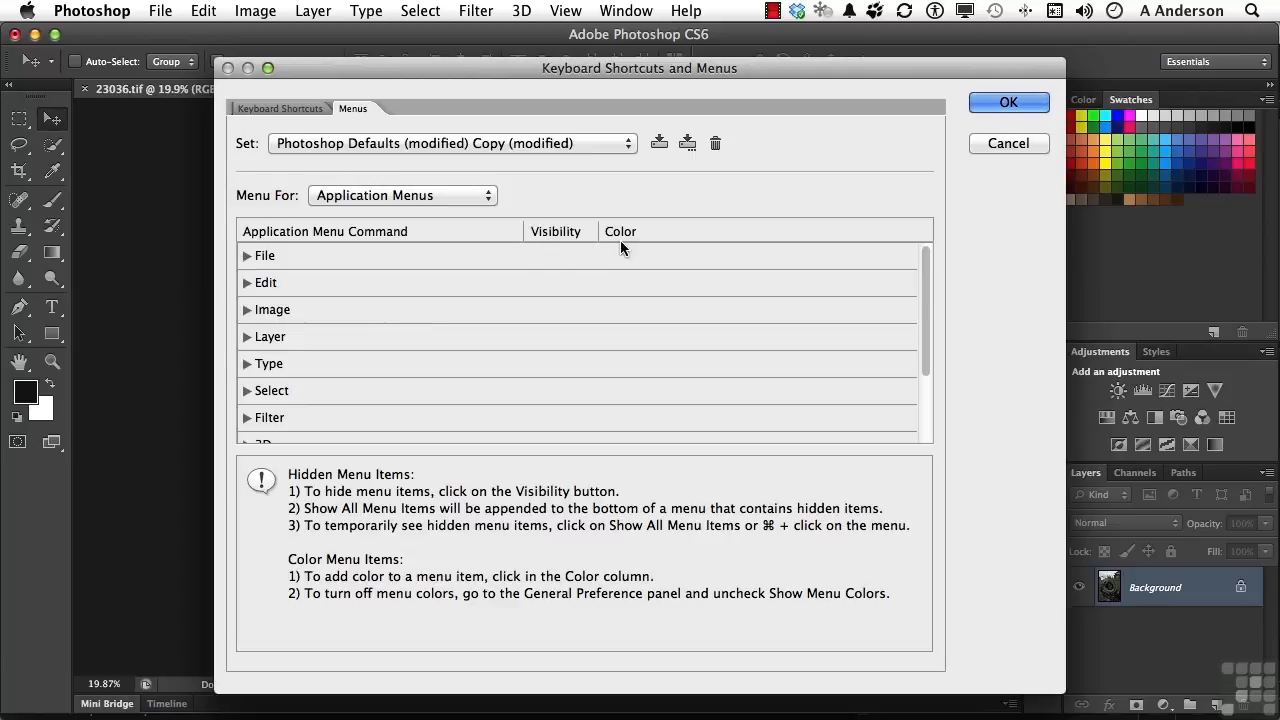
Hide the Open command of the File menu, apply the change and check the application menus
{"action": "left_click", "coordinate": [247, 256]}
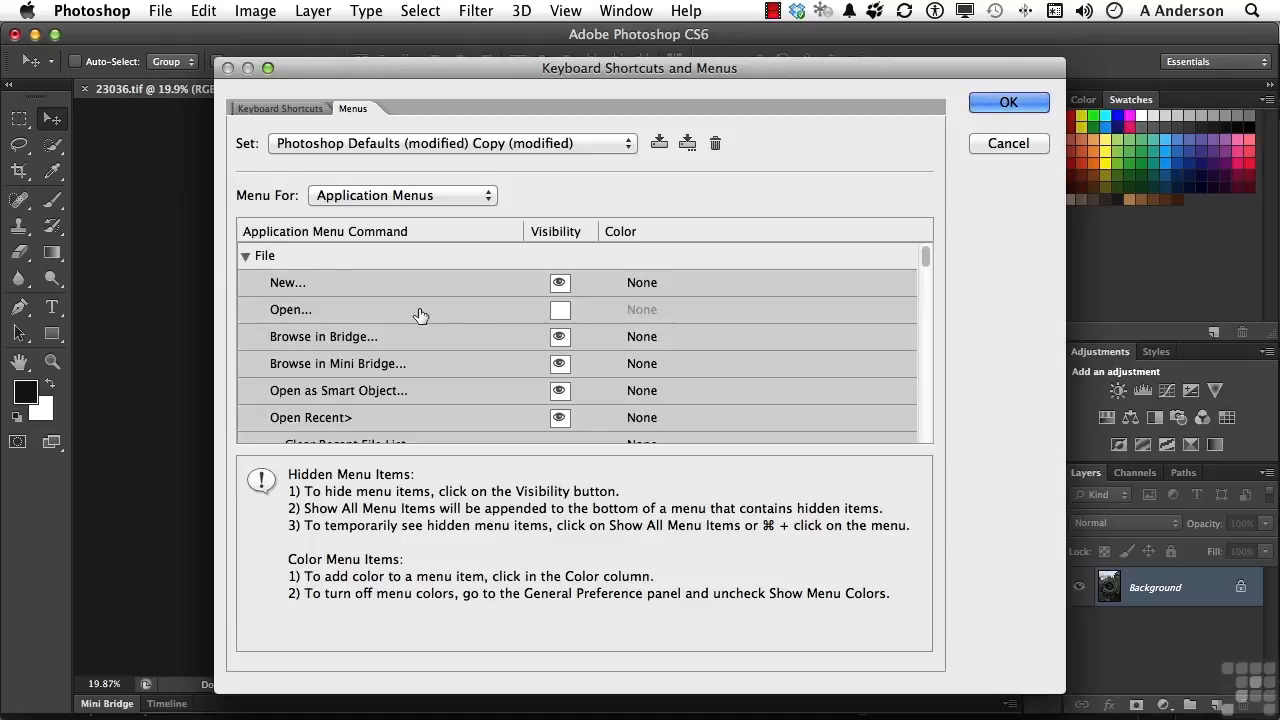
{"action": "left_click", "coordinate": [563, 312]}
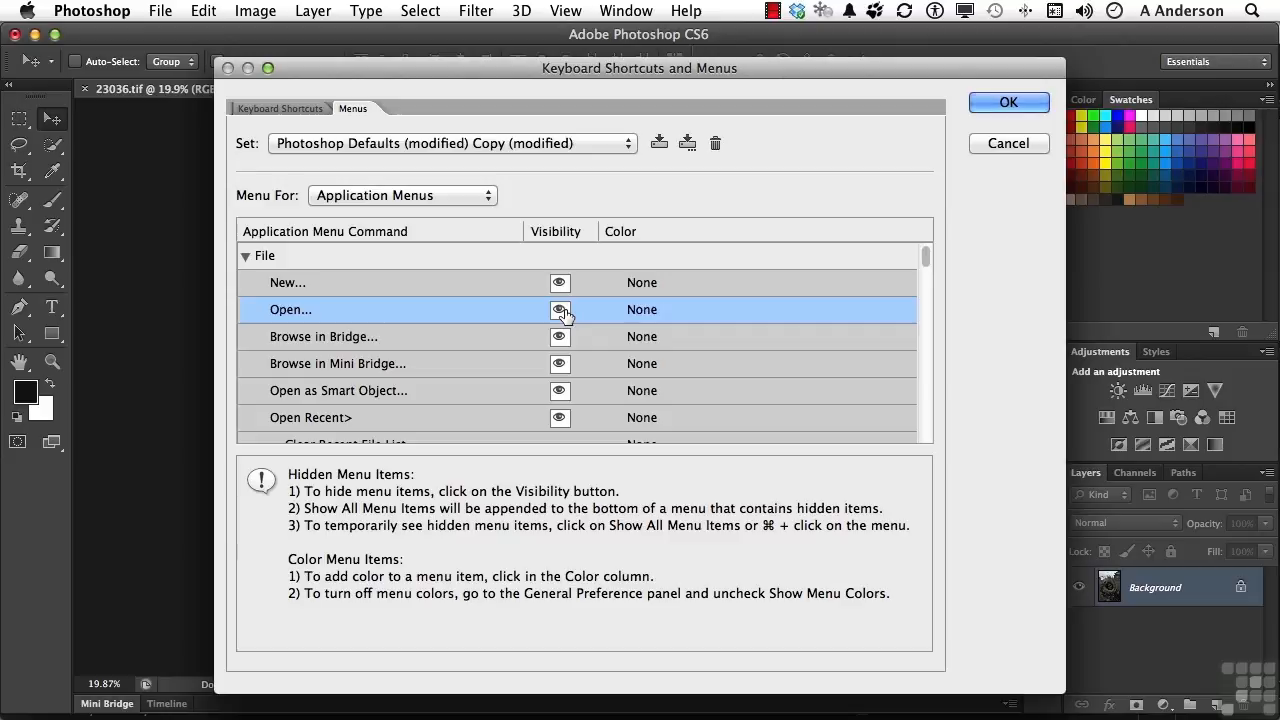
{"action": "left_click", "coordinate": [559, 310]}
{"action": "left_click", "coordinate": [992, 100]}
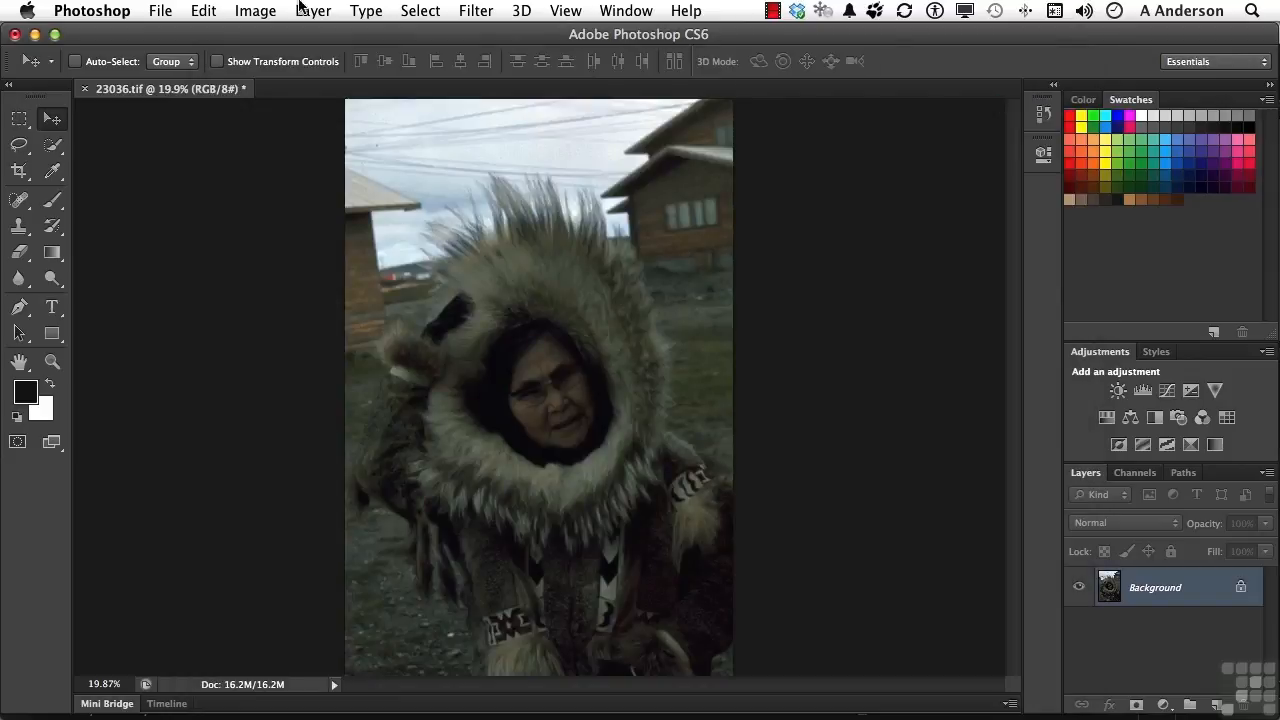
{"action": "left_click", "coordinate": [160, 11]}
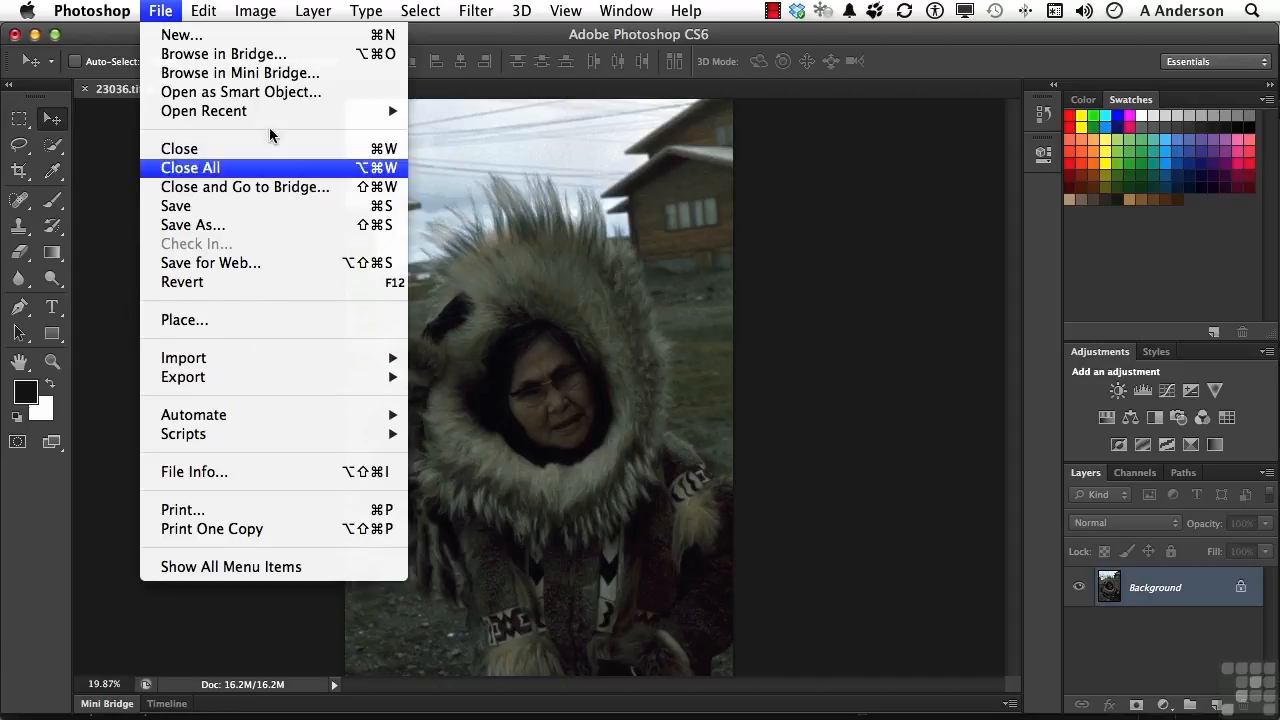
{"action": "mouse_move", "coordinate": [313, 10]}
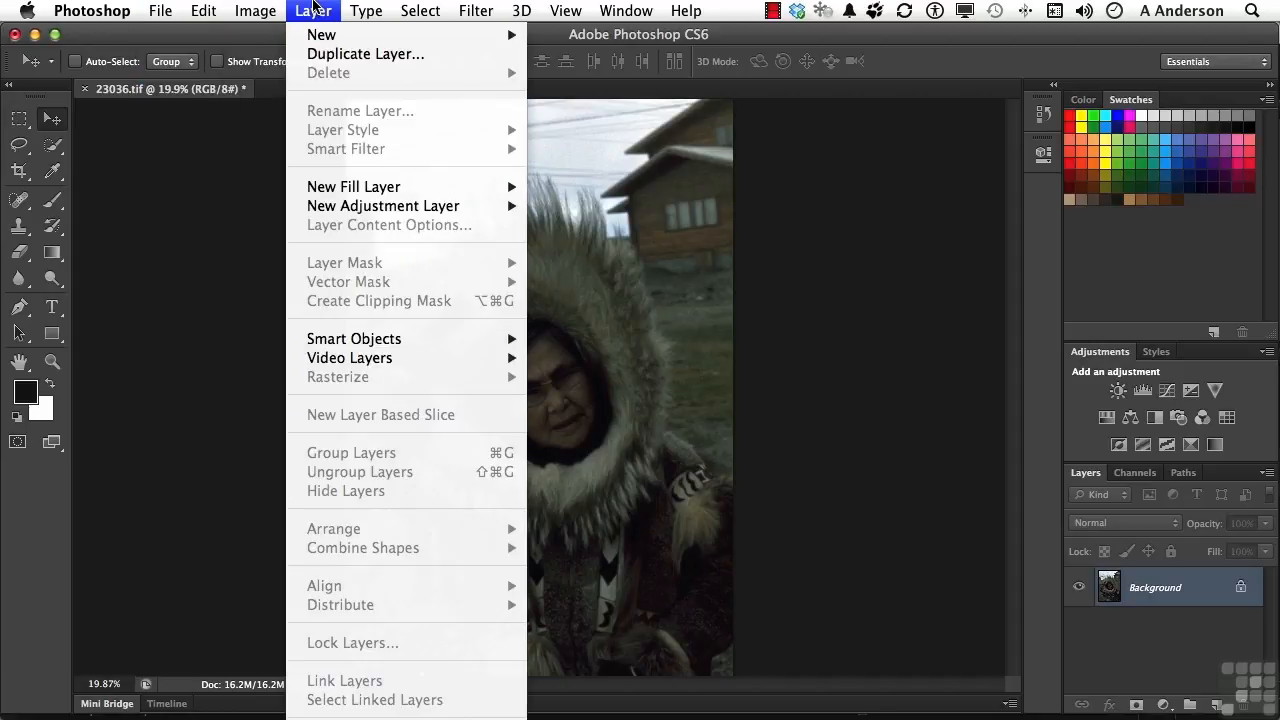
{"action": "mouse_move", "coordinate": [368, 10]}
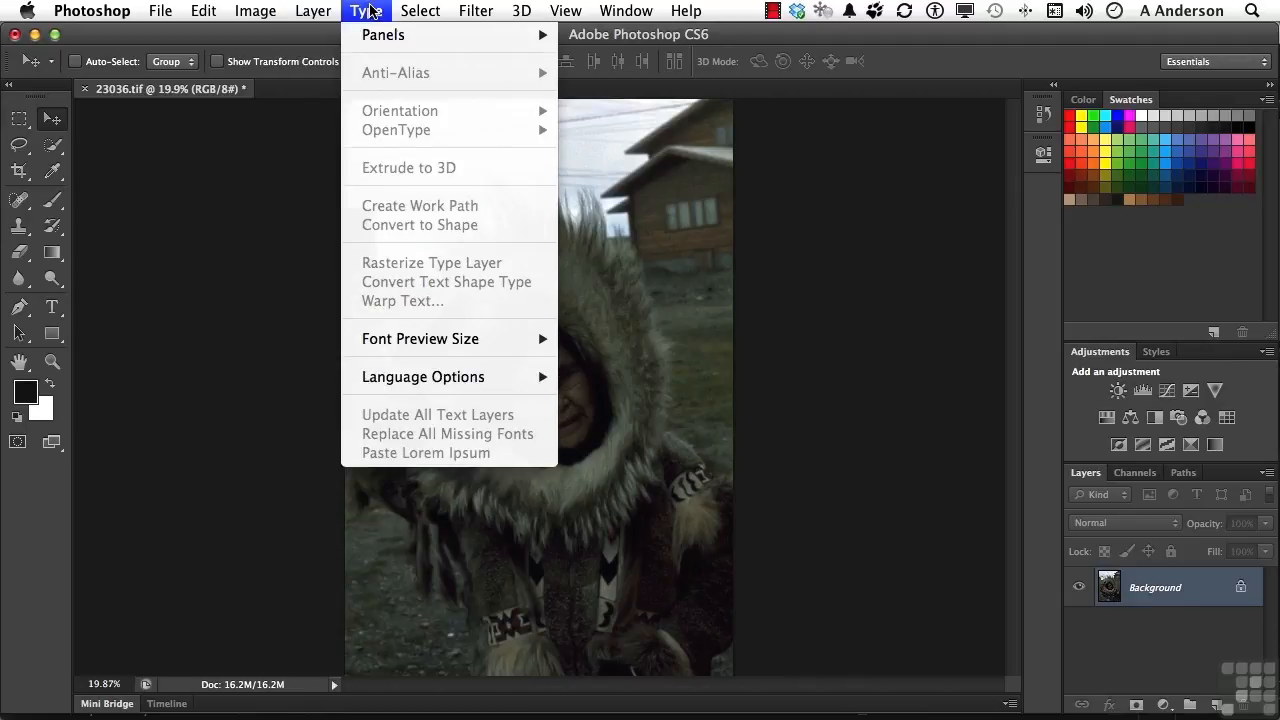
Assign the color Red to the File menu's Open as Smart Object command and check it in the menu
{"action": "mouse_move", "coordinate": [205, 12]}
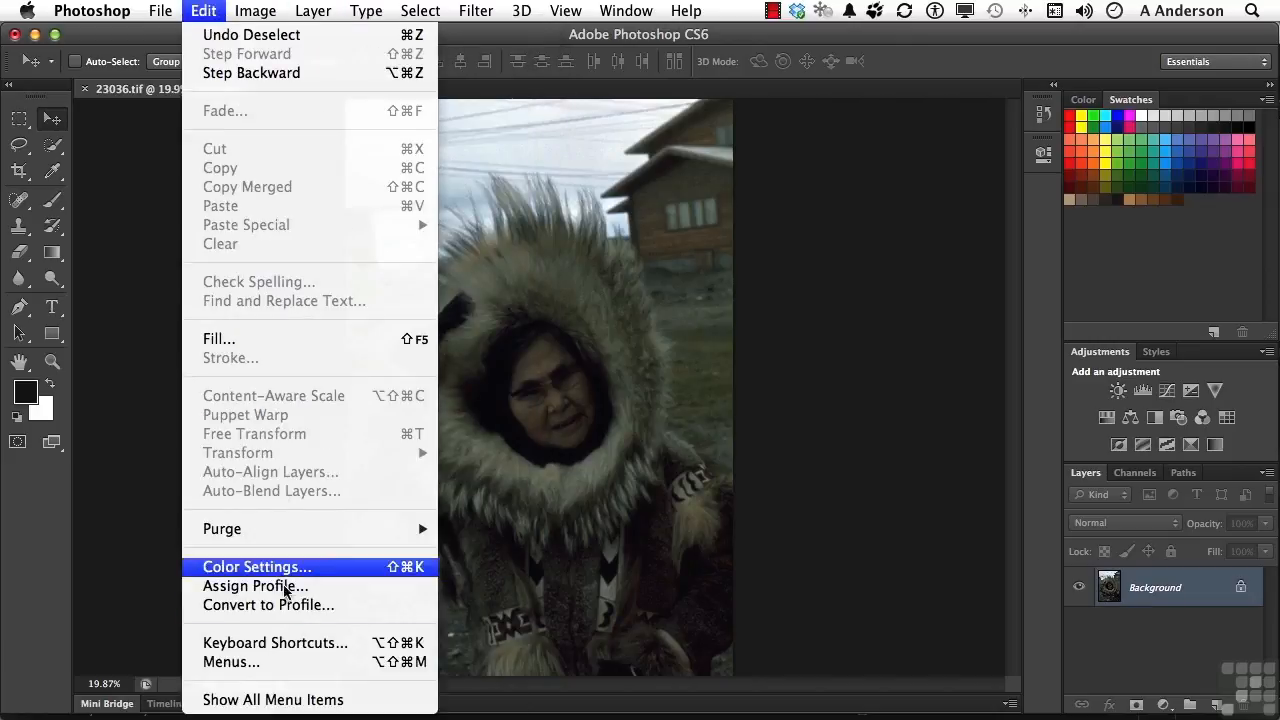
{"action": "left_click", "coordinate": [281, 668]}
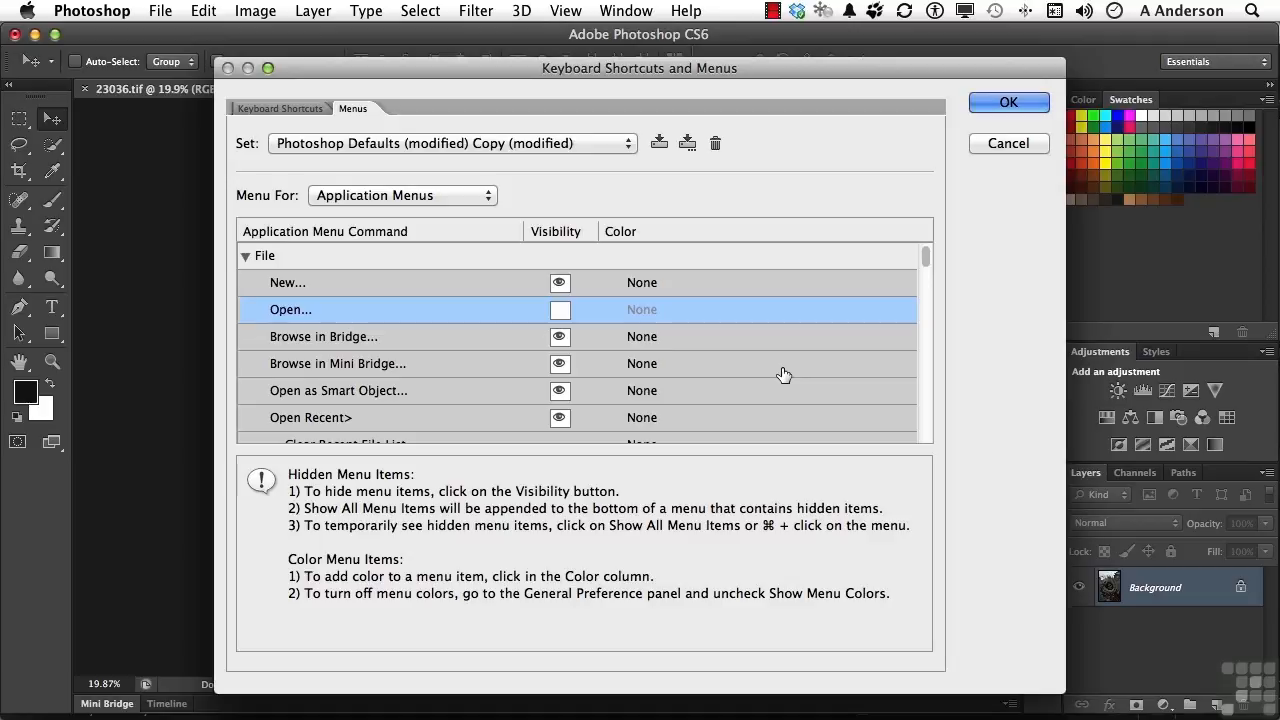
{"action": "left_click", "coordinate": [341, 392]}
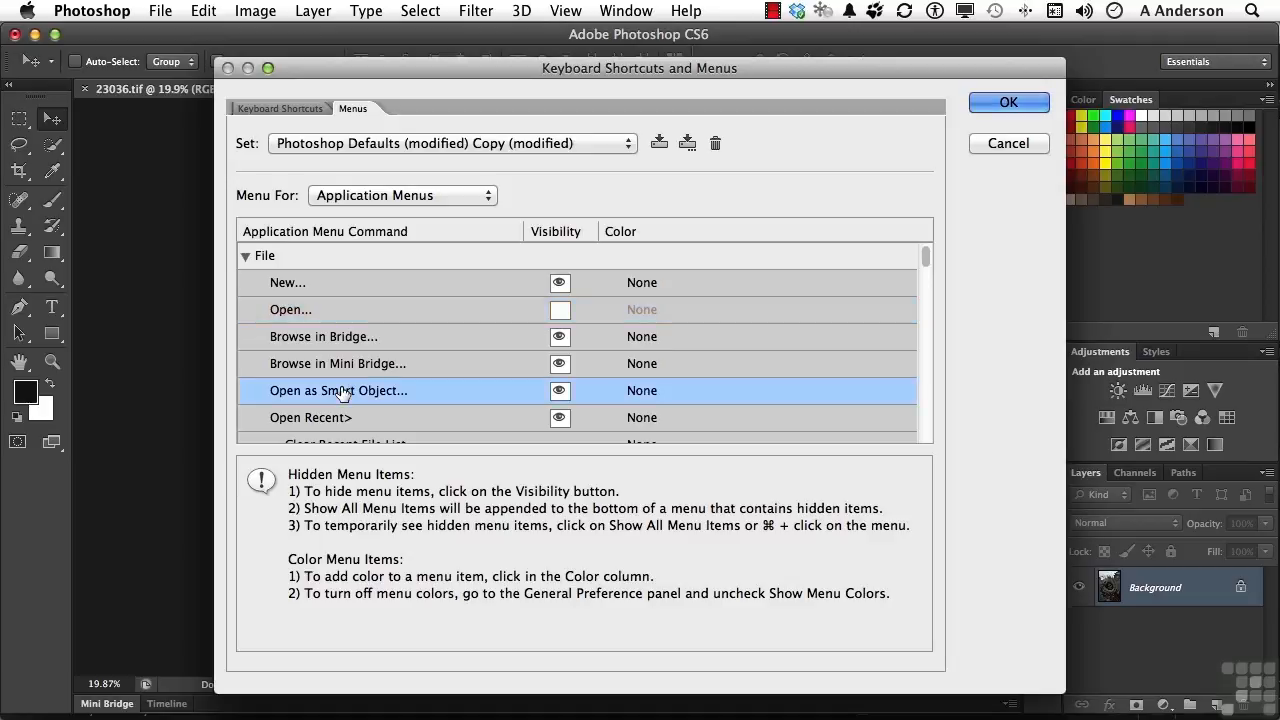
{"action": "left_click", "coordinate": [649, 393]}
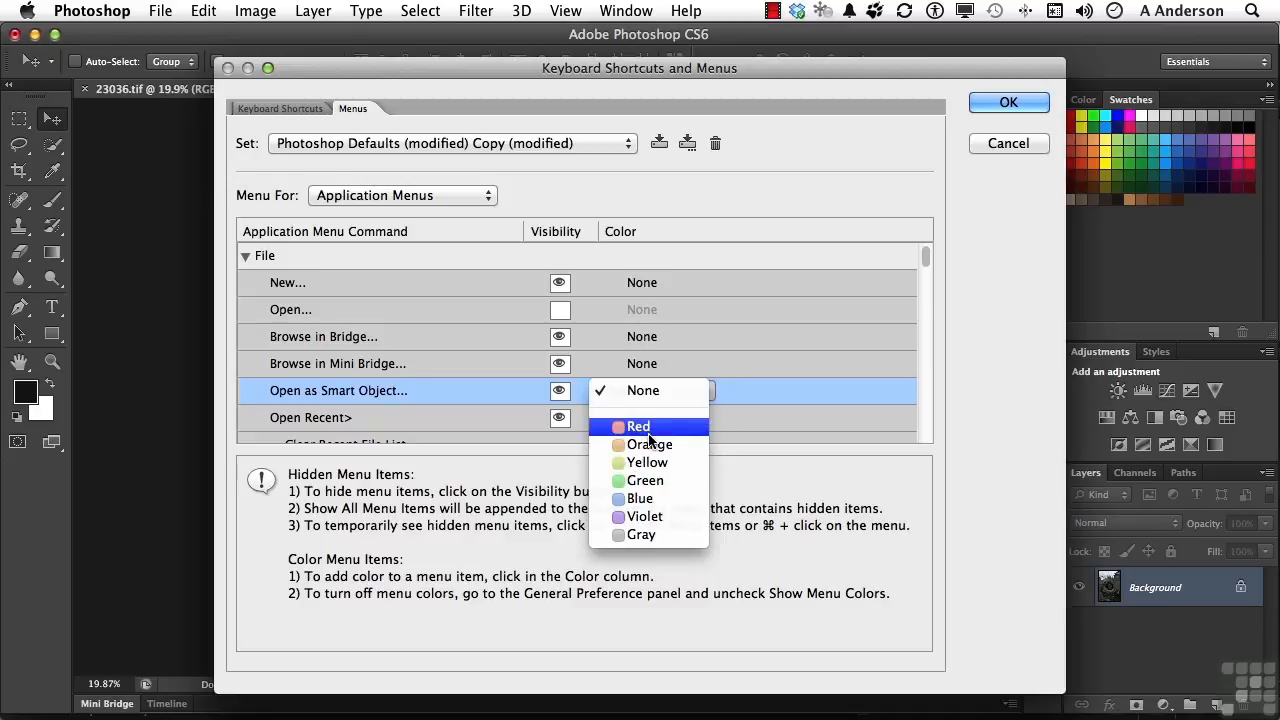
{"action": "left_click", "coordinate": [648, 428]}
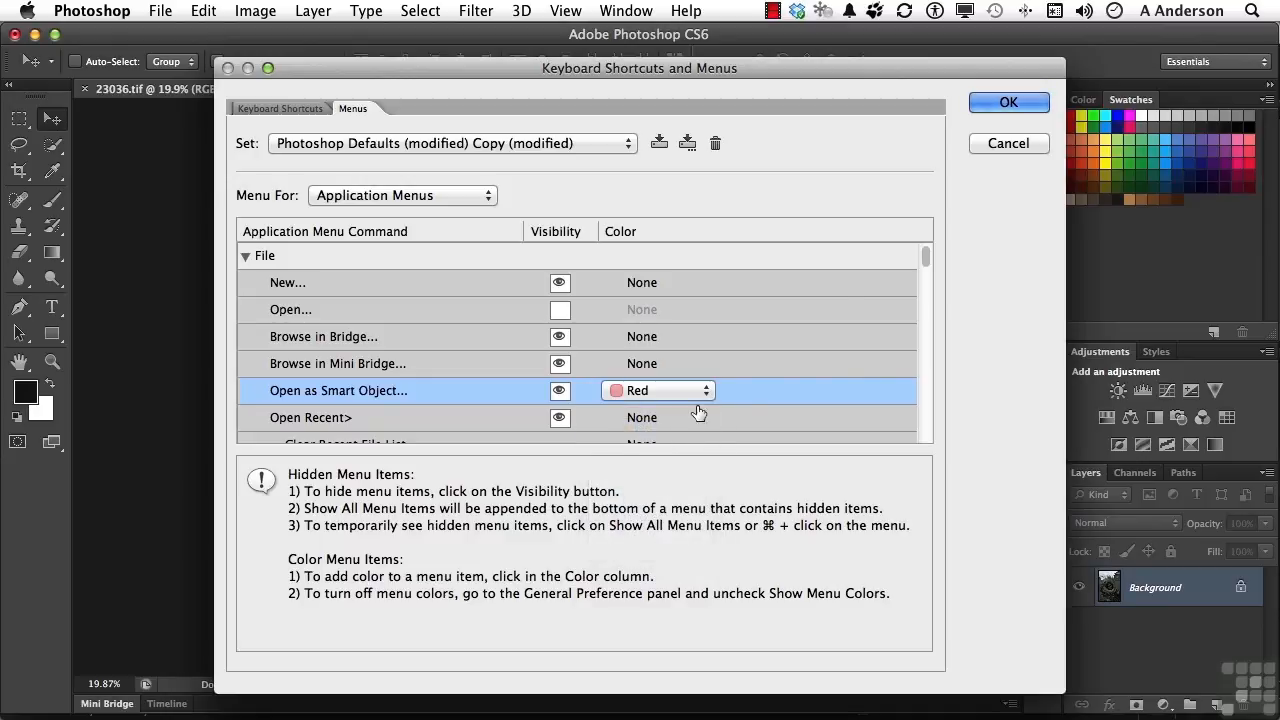
{"action": "left_click", "coordinate": [980, 100]}
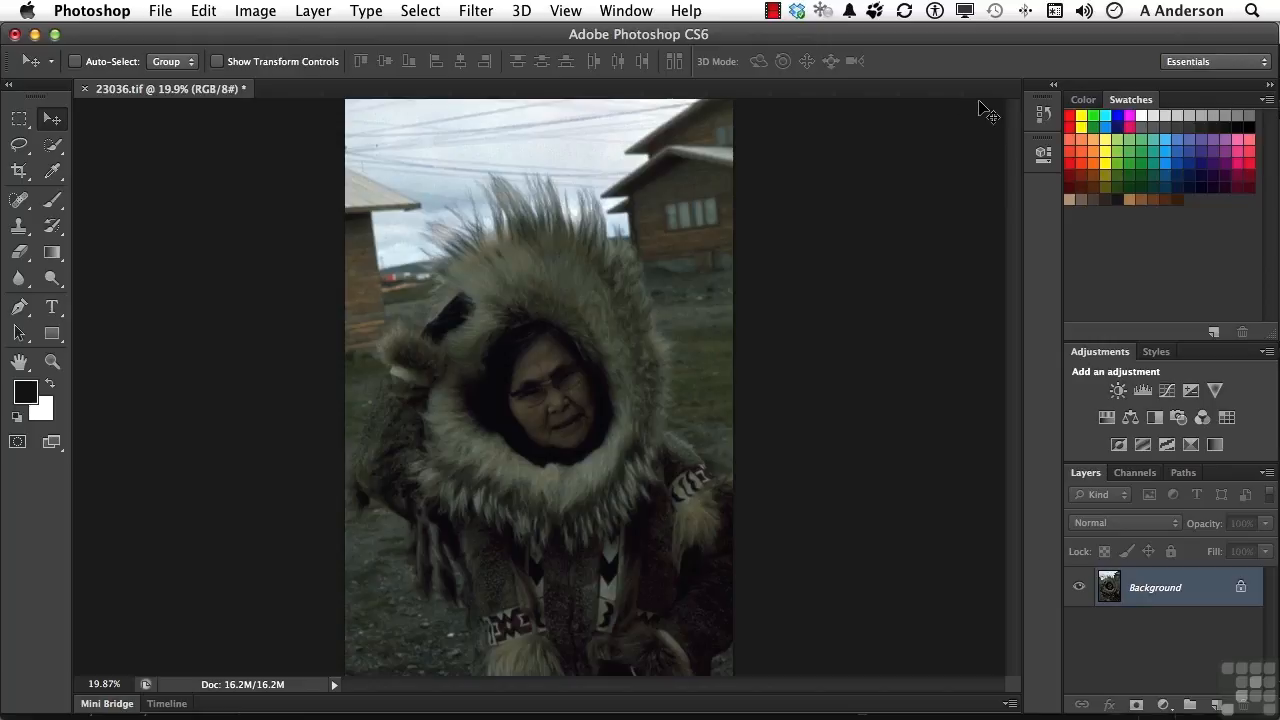
{"action": "left_click", "coordinate": [155, 11]}
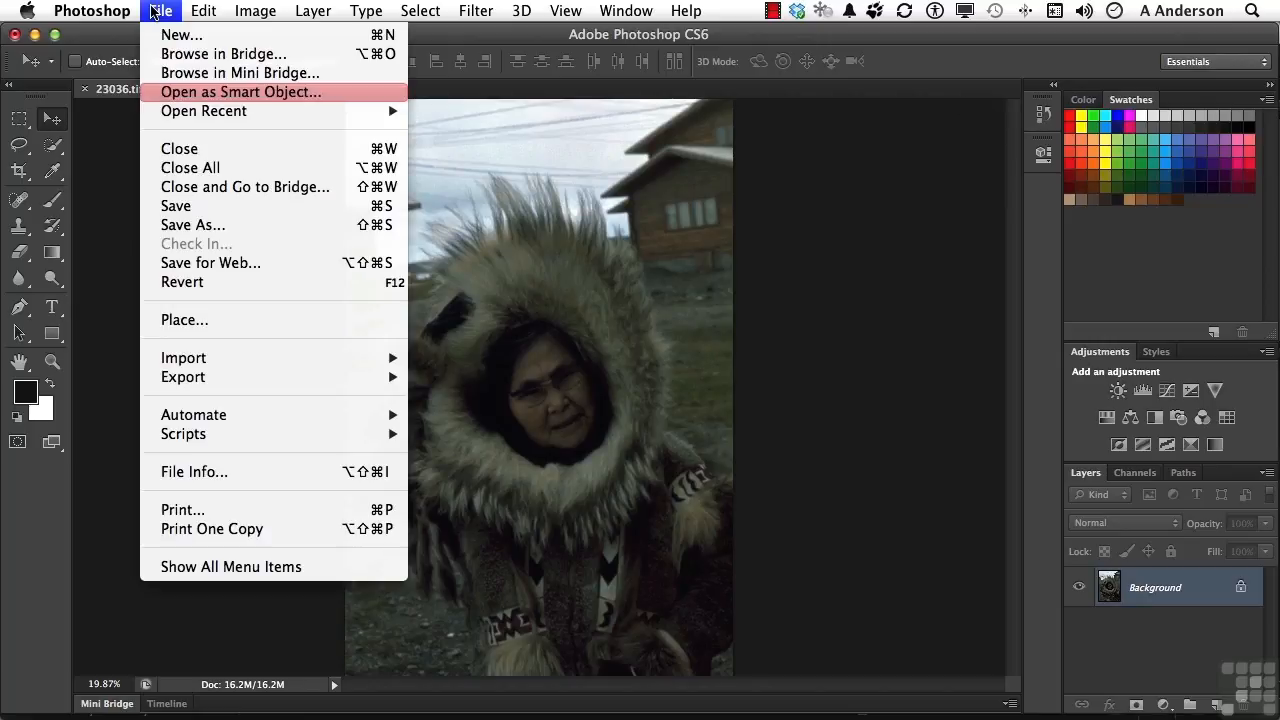
{"action": "left_click", "coordinate": [155, 11]}
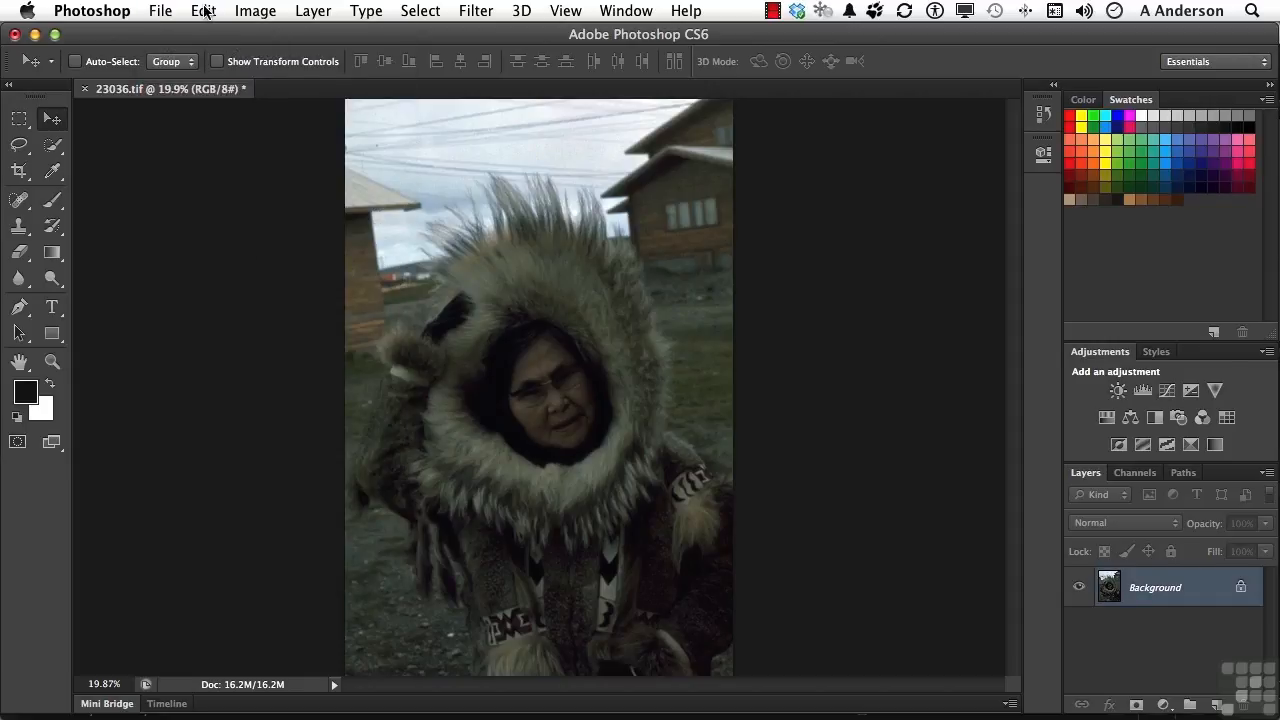
Switch the menu customization to the New in CS 6 set, saving the changes to the current set first
{"action": "left_click", "coordinate": [205, 11]}
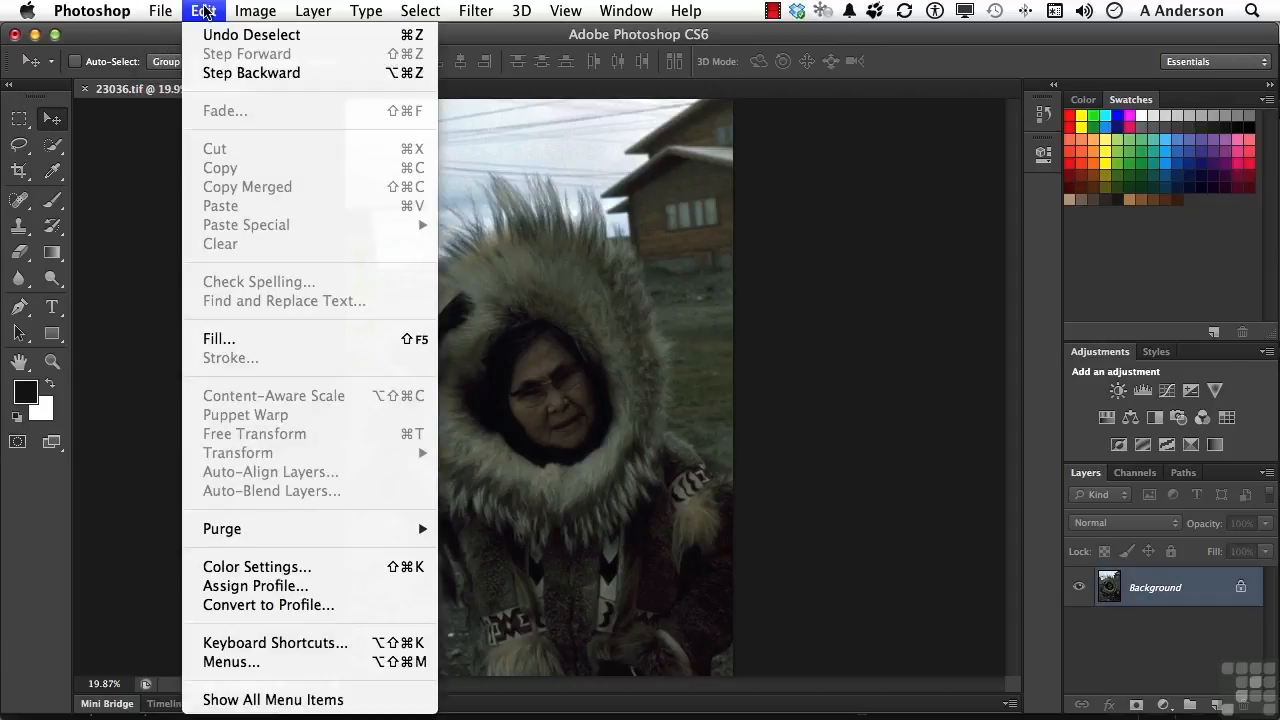
{"action": "left_click", "coordinate": [293, 664]}
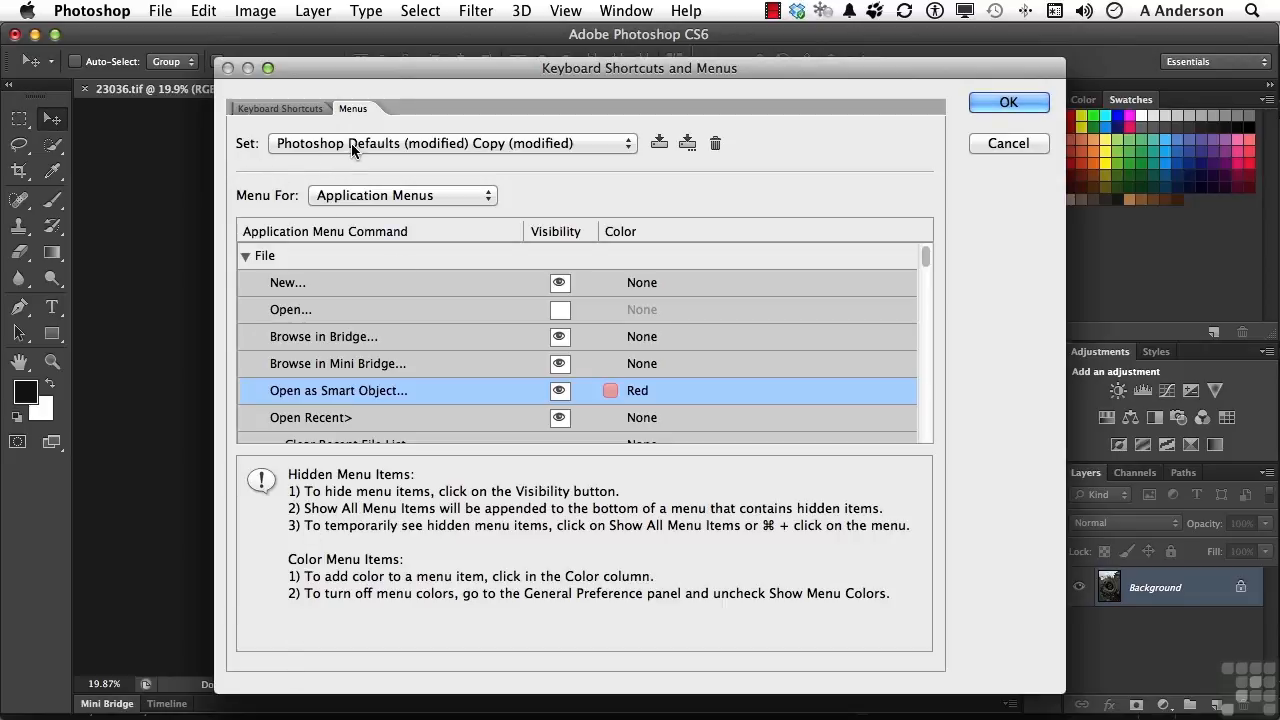
{"action": "left_click", "coordinate": [483, 145]}
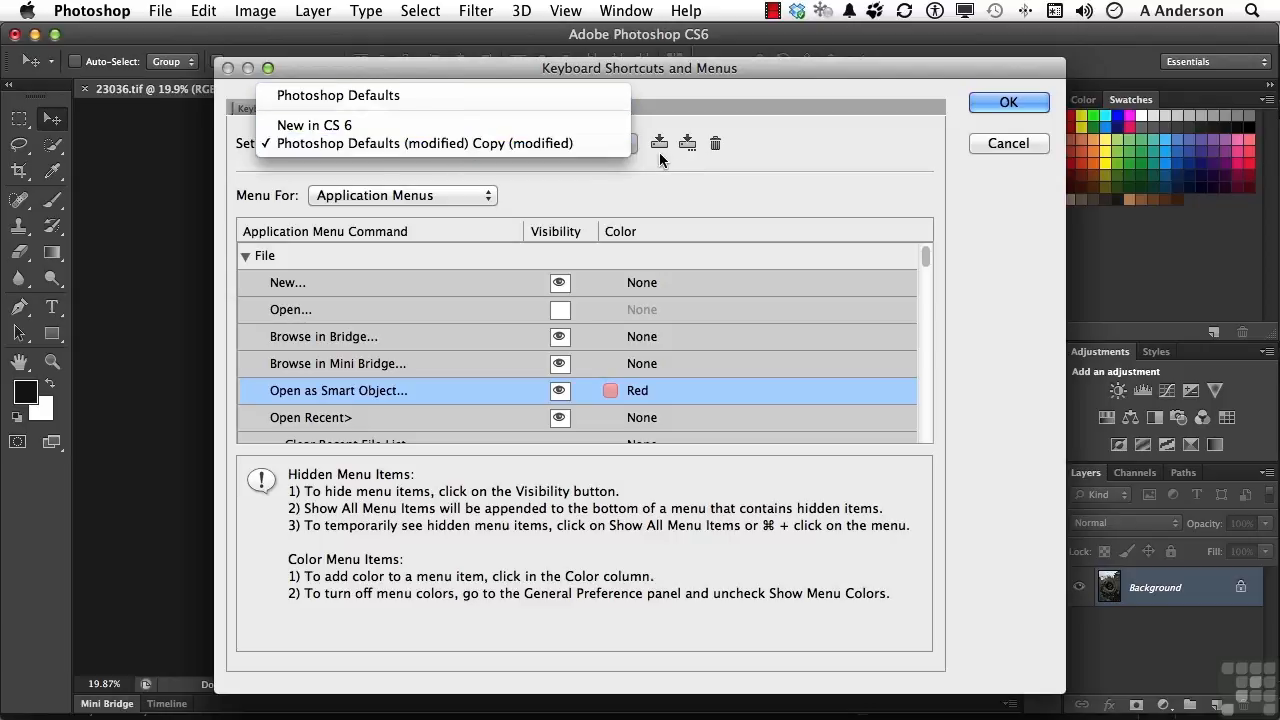
{"action": "left_click", "coordinate": [820, 170]}
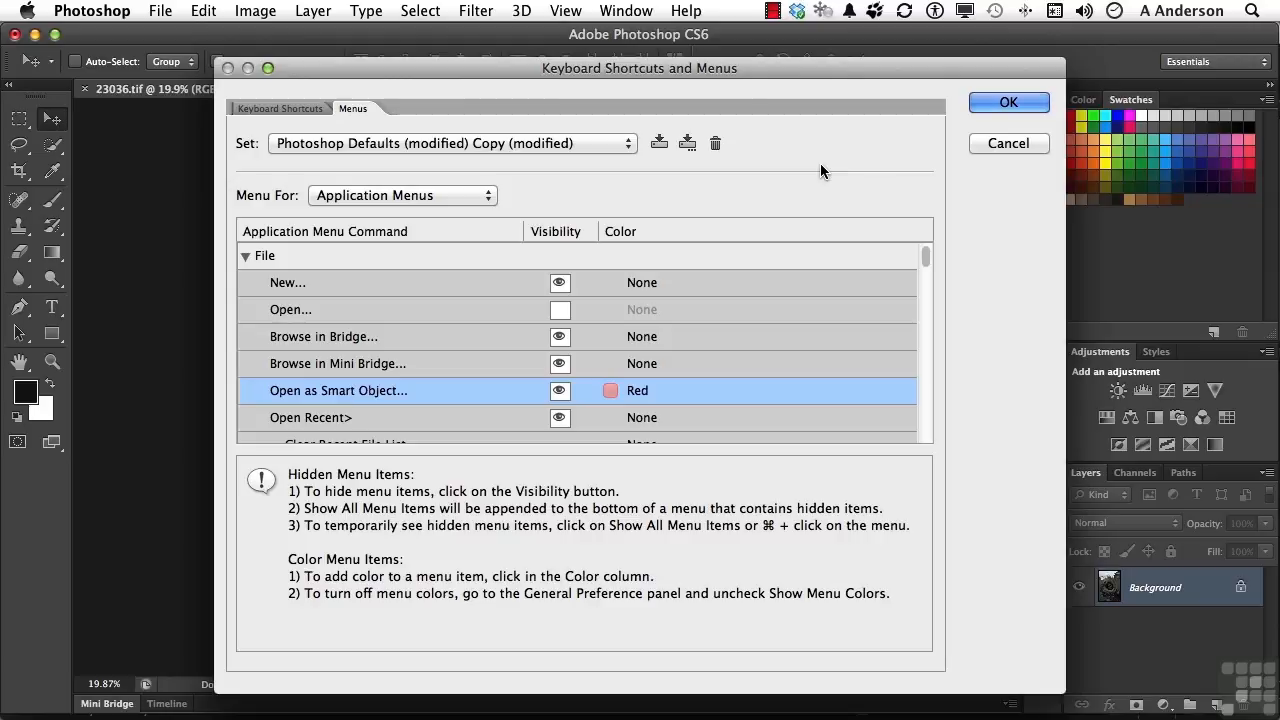
{"action": "left_click", "coordinate": [560, 142]}
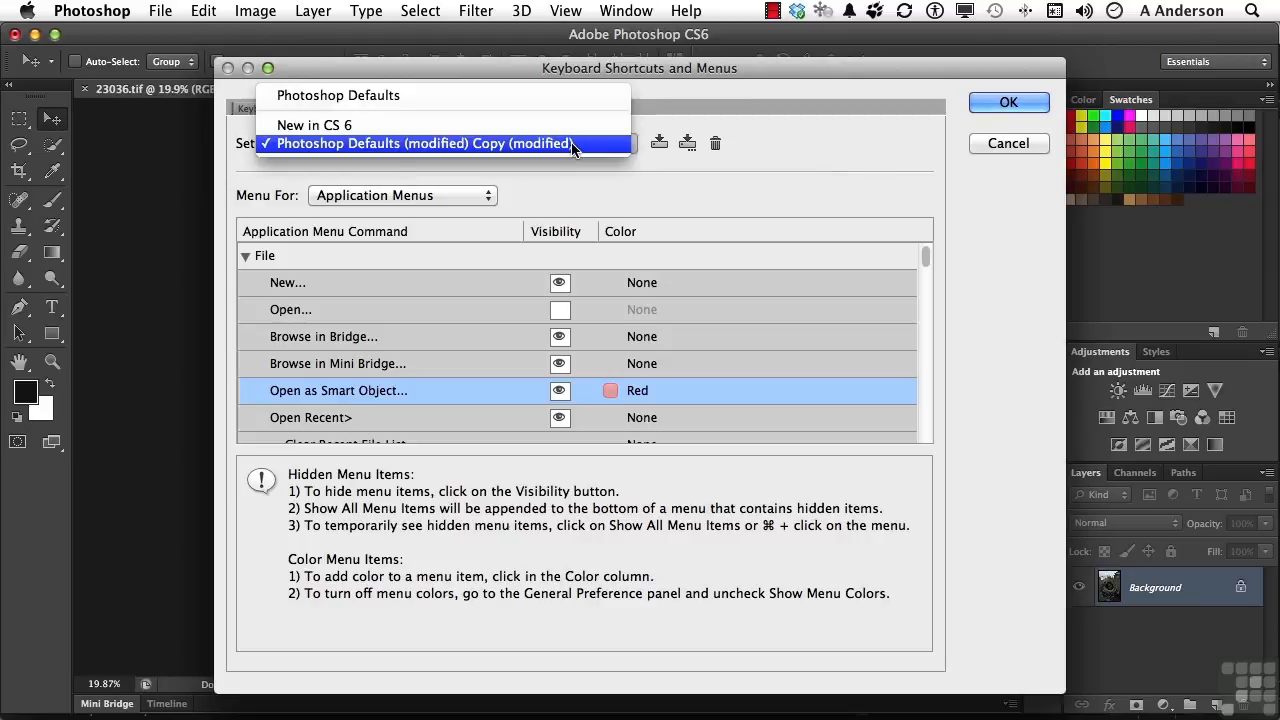
{"action": "left_click", "coordinate": [445, 125]}
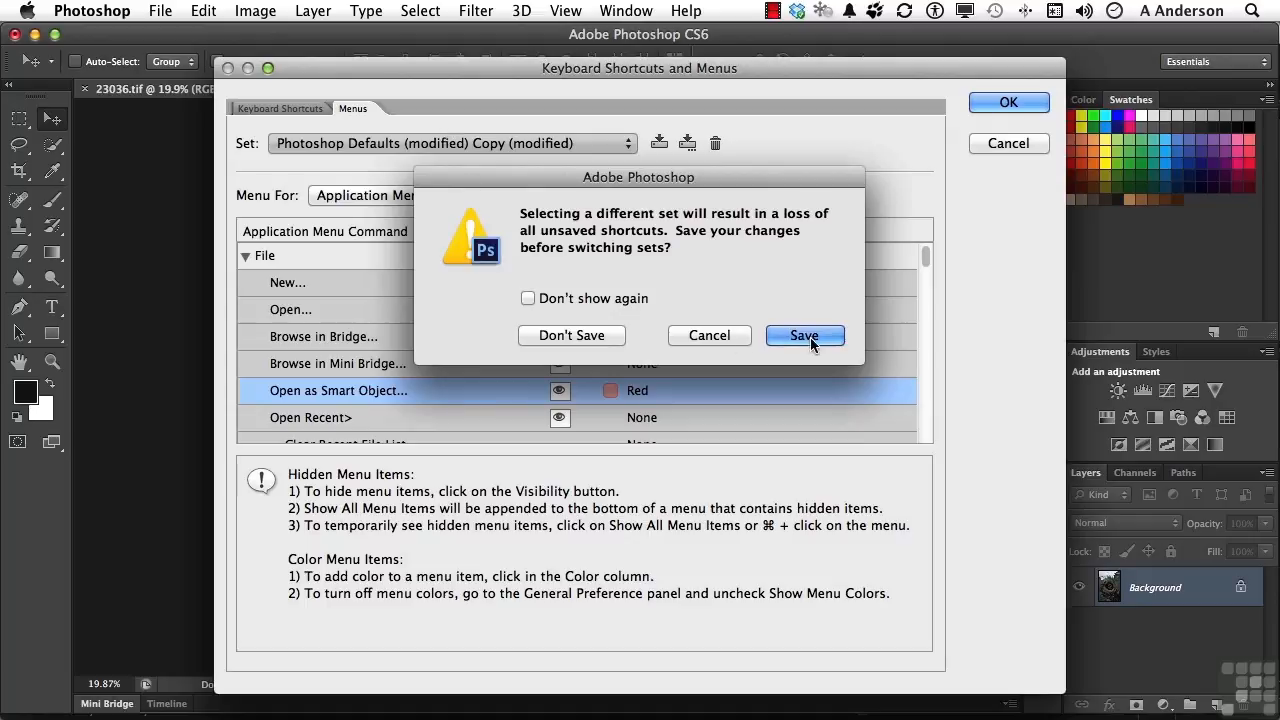
{"action": "left_click", "coordinate": [795, 337]}
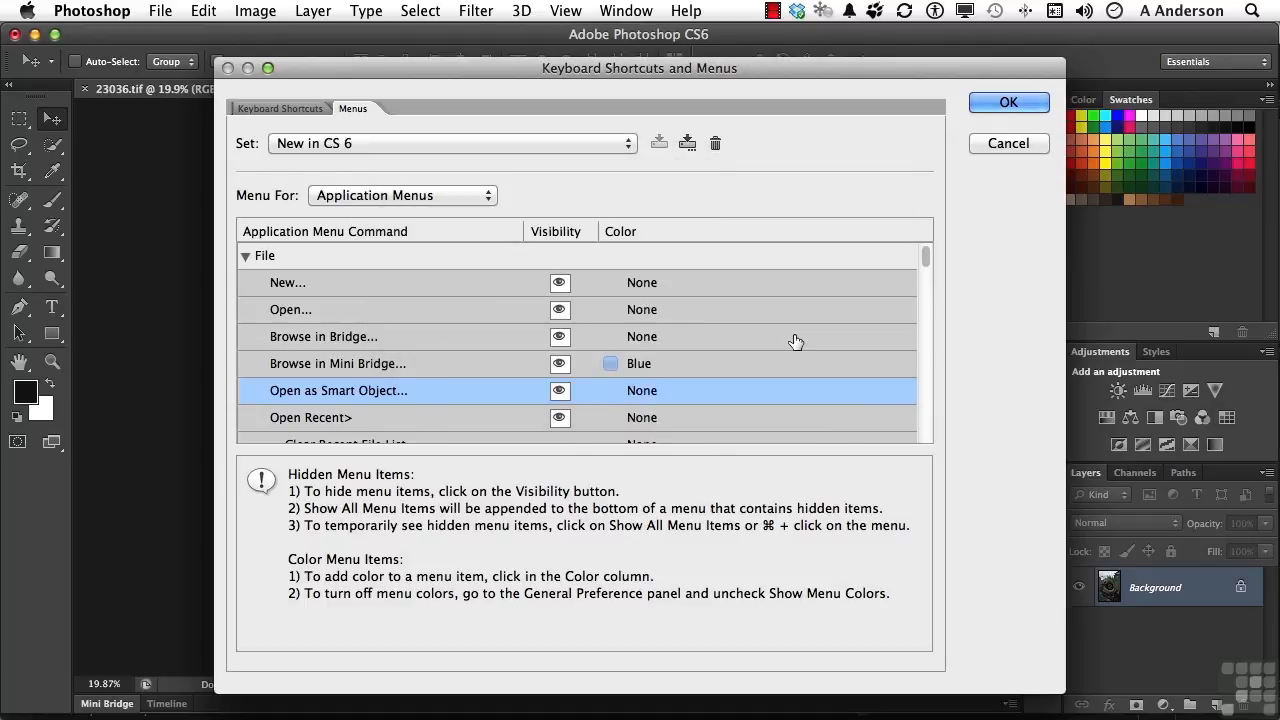
{"action": "left_click", "coordinate": [1008, 103]}
Inspect the menu colors in the Window menu and the list of available workspaces
{"action": "left_click", "coordinate": [627, 11]}
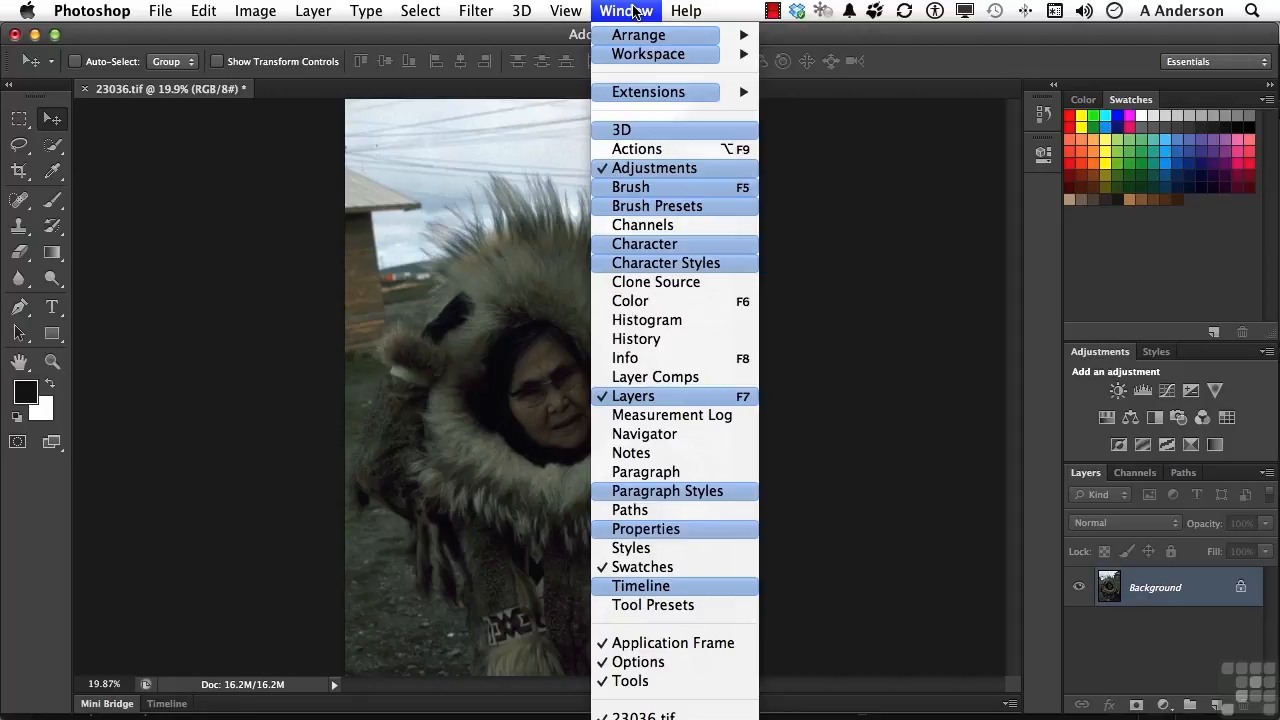
{"action": "left_click", "coordinate": [632, 10]}
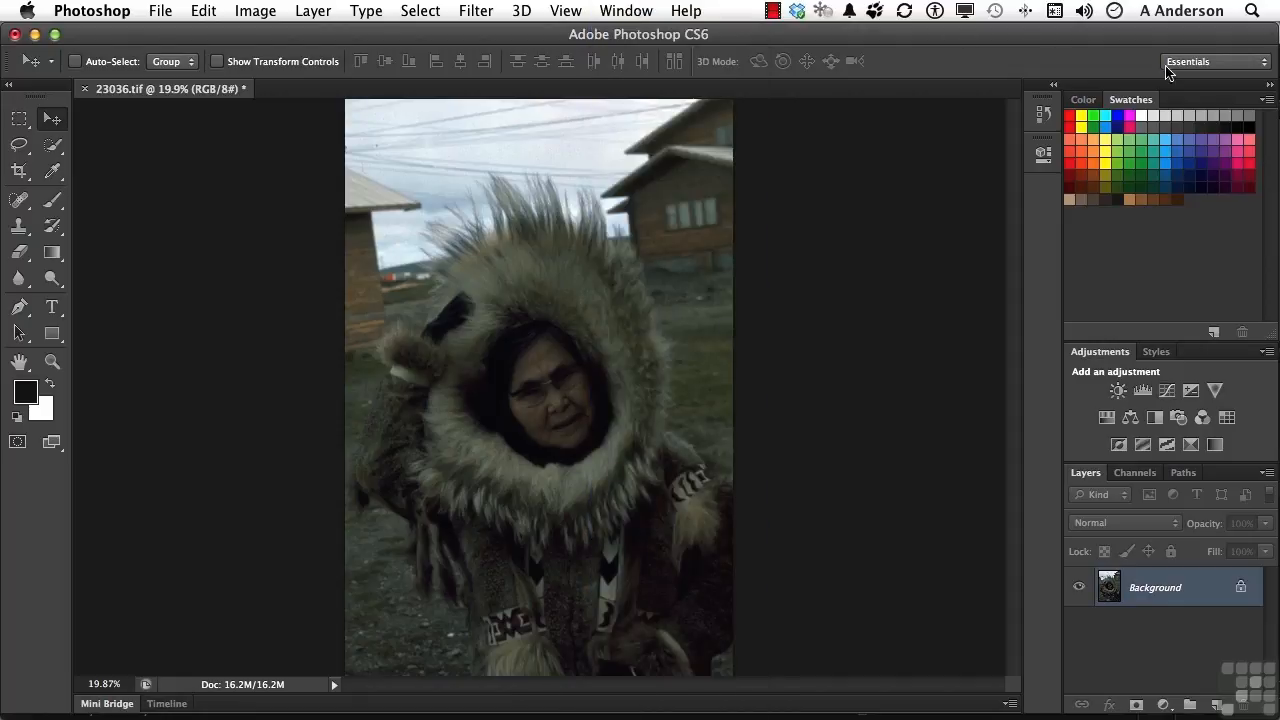
{"action": "left_click", "coordinate": [1190, 62]}
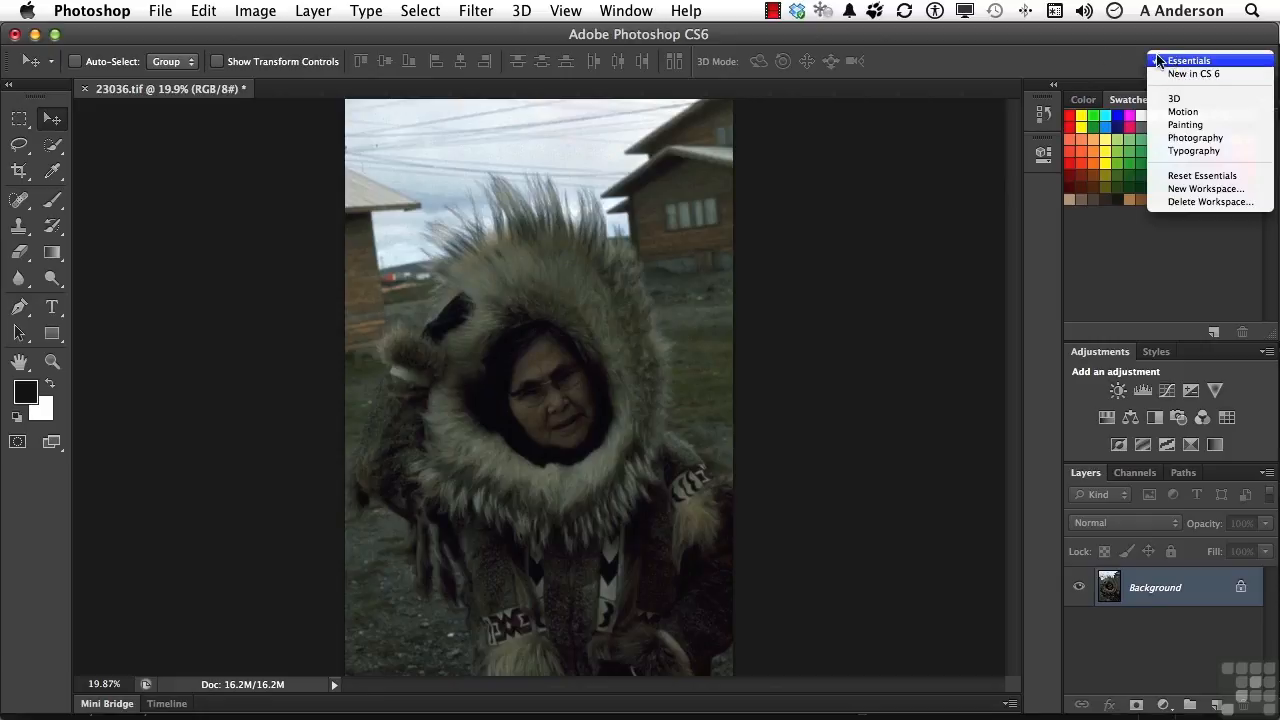
{"action": "left_click", "coordinate": [1075, 51]}
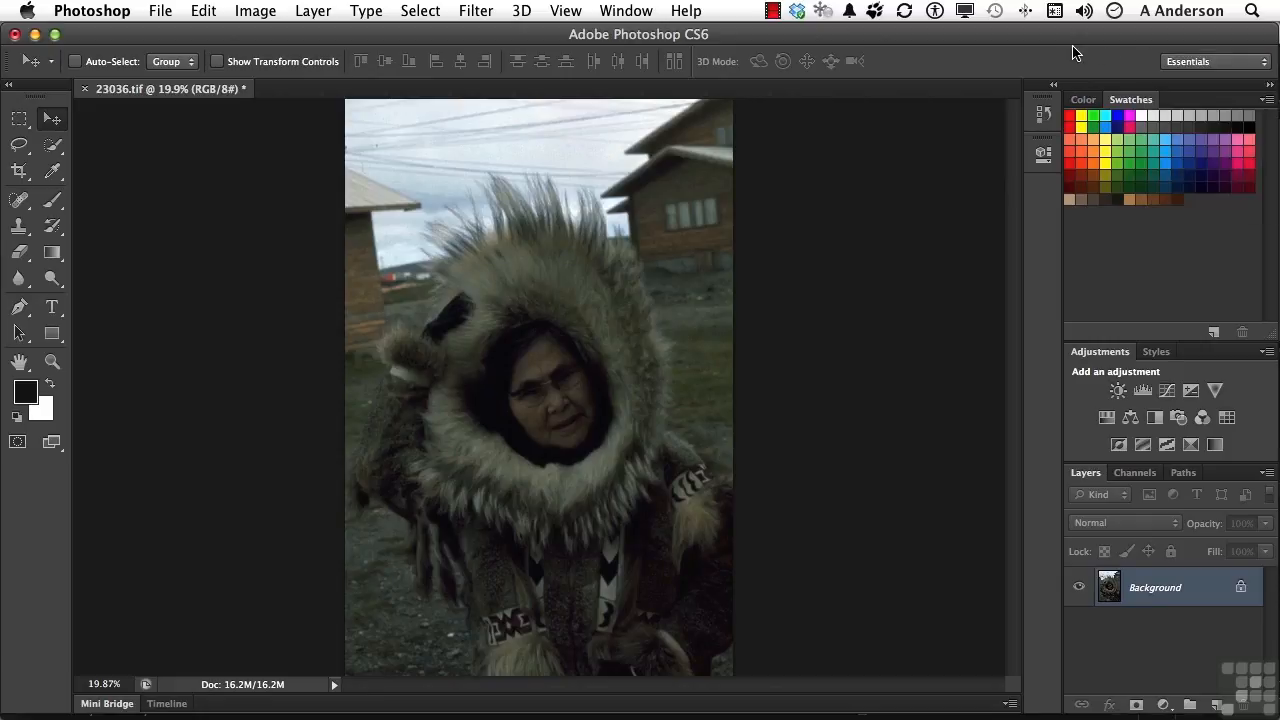